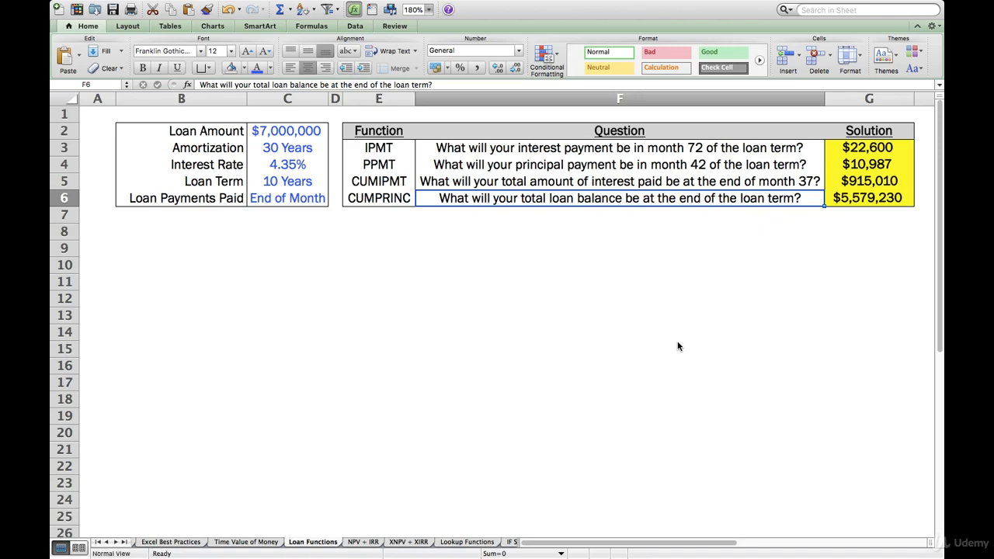
# Review the loan inputs and the function table's entries, ending on the IPMT solution in G3.
pyautogui.press('Up')
pyautogui.press('Down')
pyautogui.press('Left')
pyautogui.press('Left')
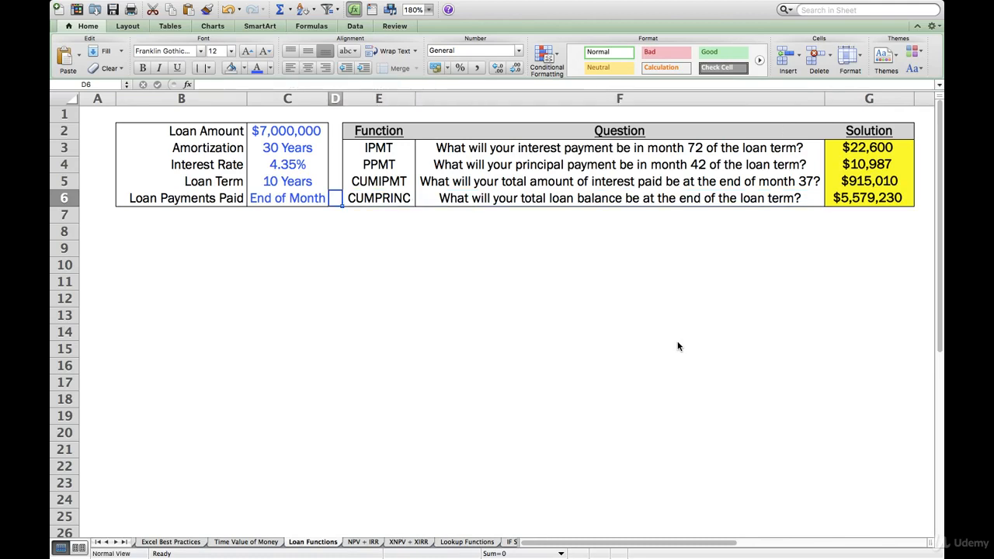
pyautogui.press('Left')
pyautogui.press('Up')
pyautogui.press('Right')
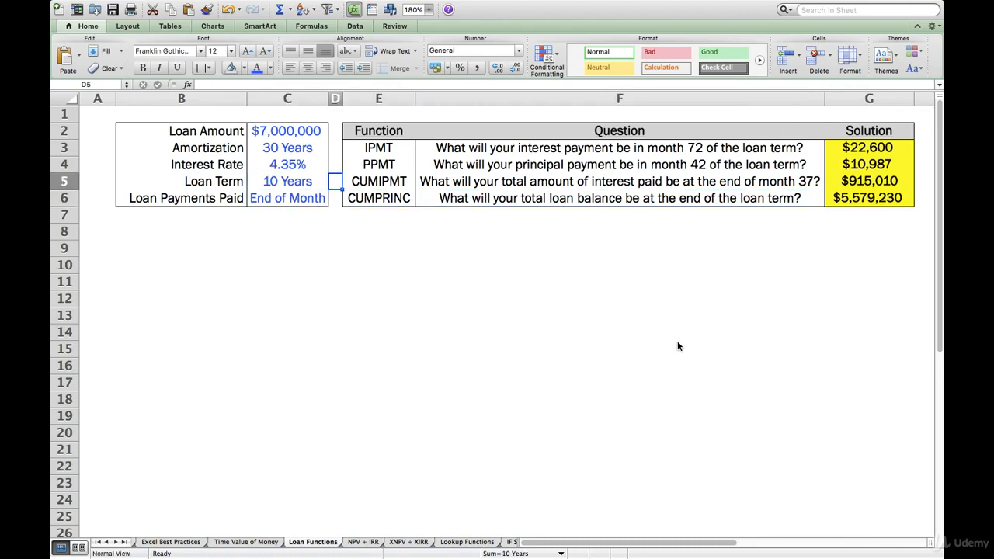
pyautogui.press('Right')
pyautogui.press('Up')
pyautogui.press('Up')
pyautogui.press('Down')
pyautogui.press('Down')
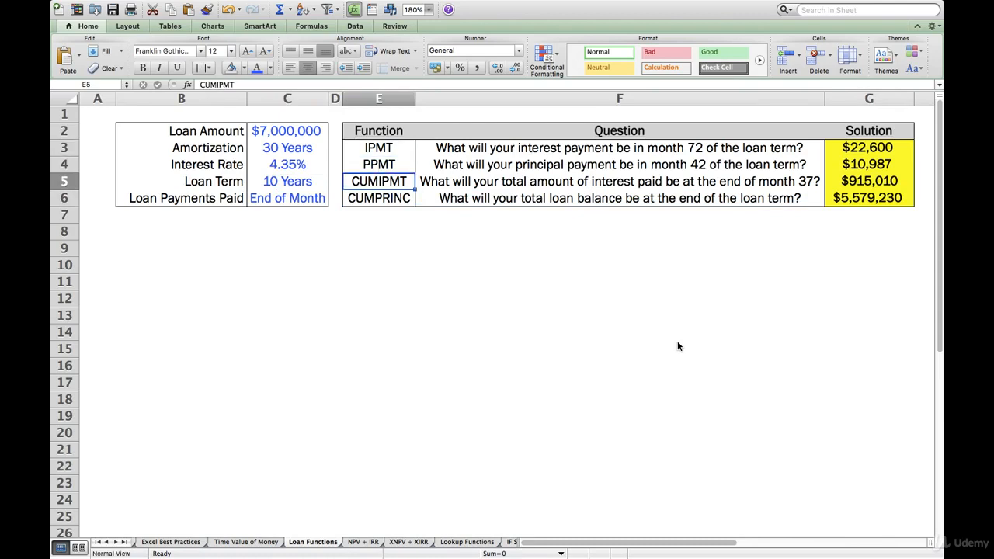
pyautogui.press('Right')
pyautogui.press('Right')
pyautogui.press('Up')
pyautogui.press('Up')
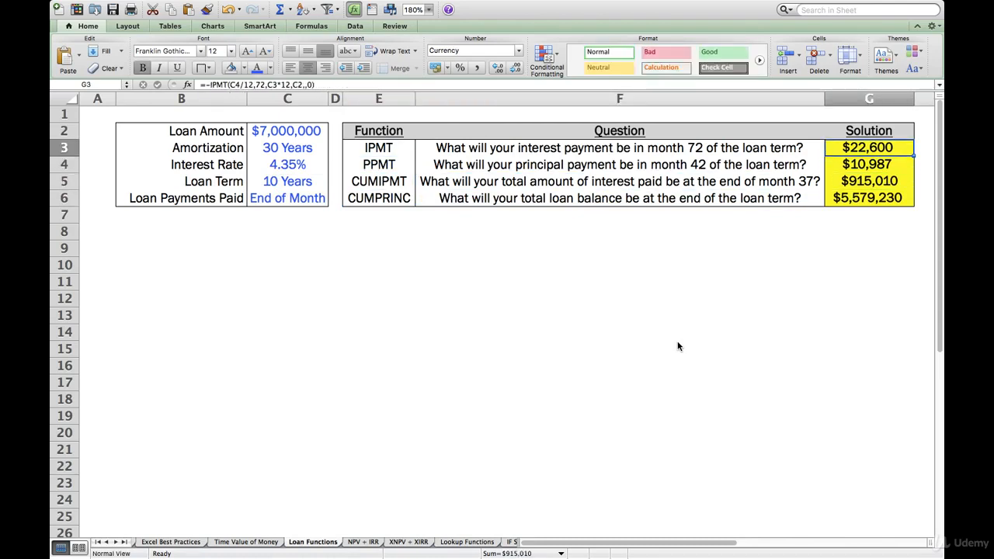
# Examine the loan term in C5, the total loan balance question in row 6, and its solution formula in G6.
pyautogui.press('Left')
pyautogui.press('Left')
pyautogui.press('Left')
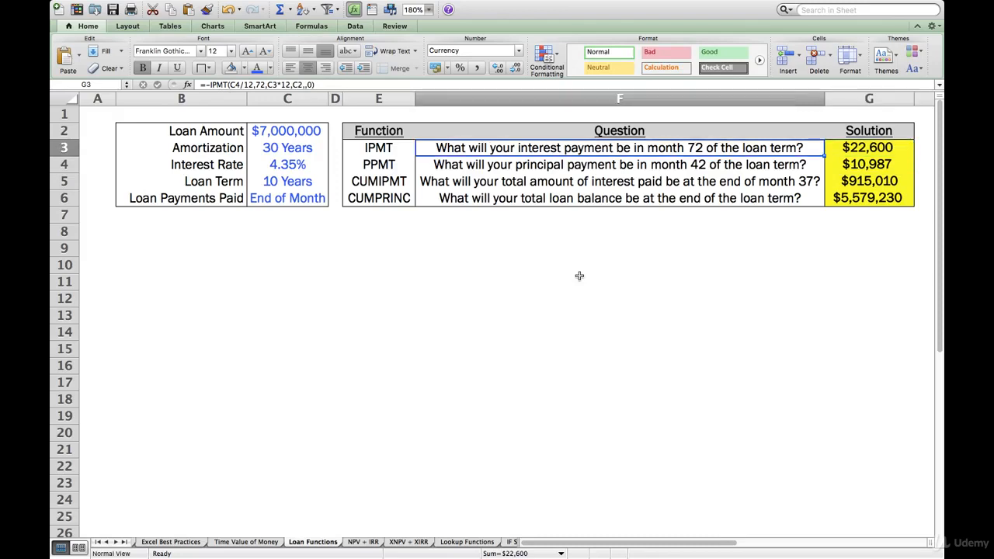
pyautogui.press('Down')
pyautogui.press('Left')
pyautogui.press('Down')
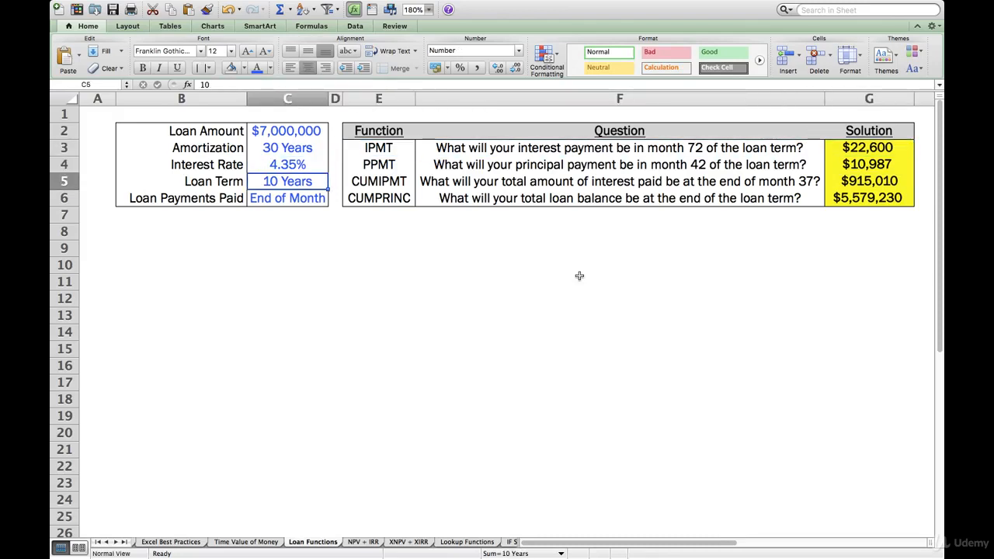
pyautogui.press('Right')
pyautogui.press('Down')
pyautogui.press('Right')
pyautogui.press('Right')
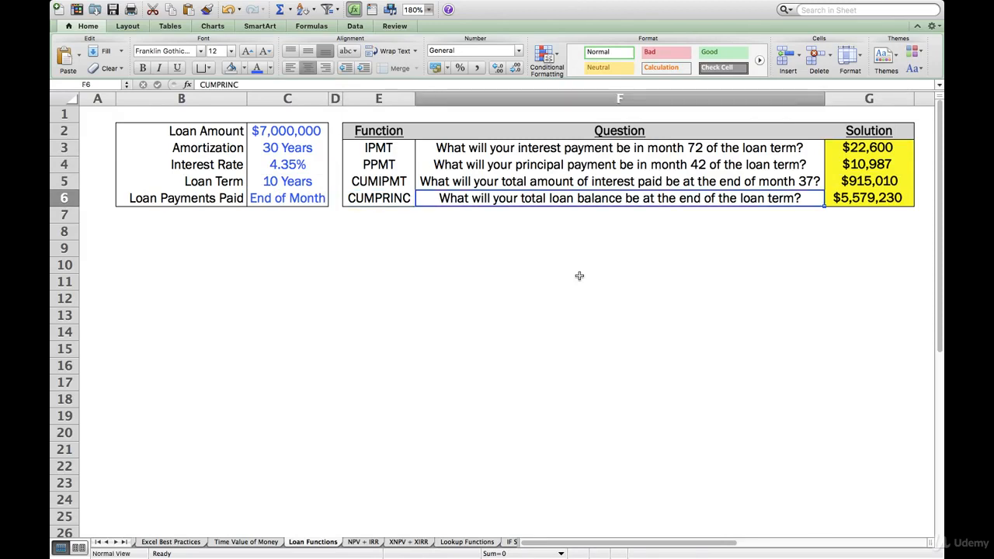
pyautogui.press('Right')
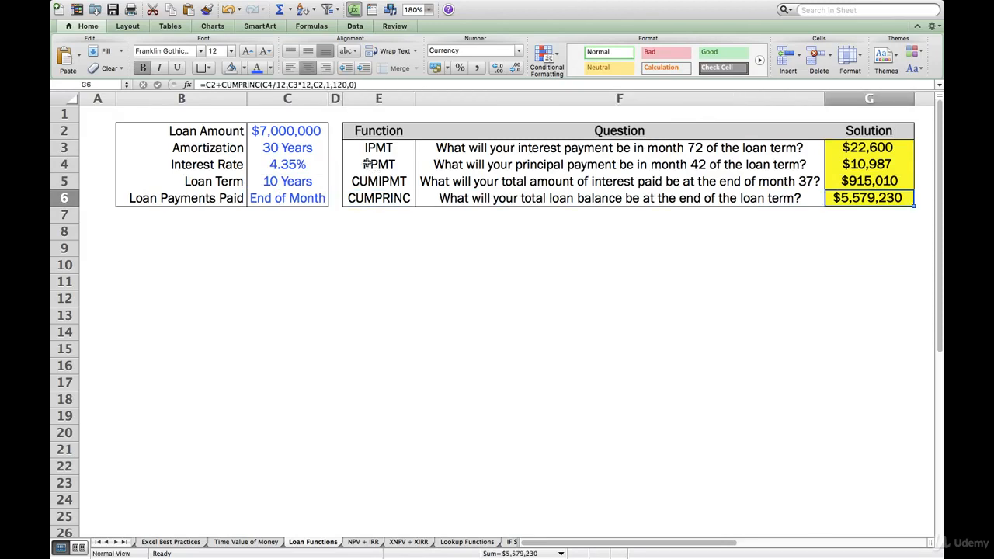
# Inspect how the G6 formula combines the loan amount in C2 with the CUMPRINC function.
pyautogui.click(213, 84)
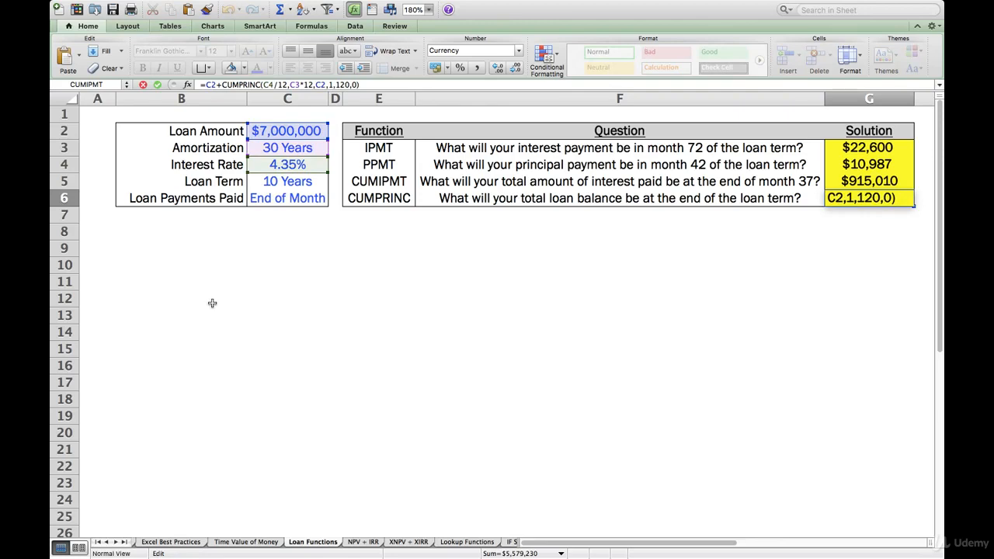
pyautogui.click(221, 84)
pyautogui.press('Left')
pyautogui.press('Left')
pyautogui.press('Left')
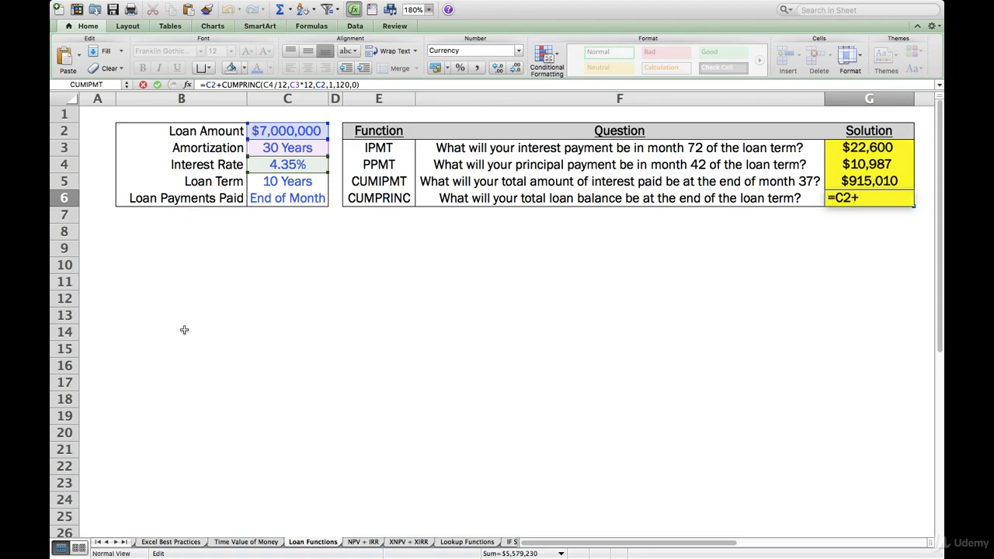
pyautogui.press('Right')
pyautogui.press('Right')
pyautogui.press('Right')
pyautogui.press('Right')
pyautogui.press('Right')
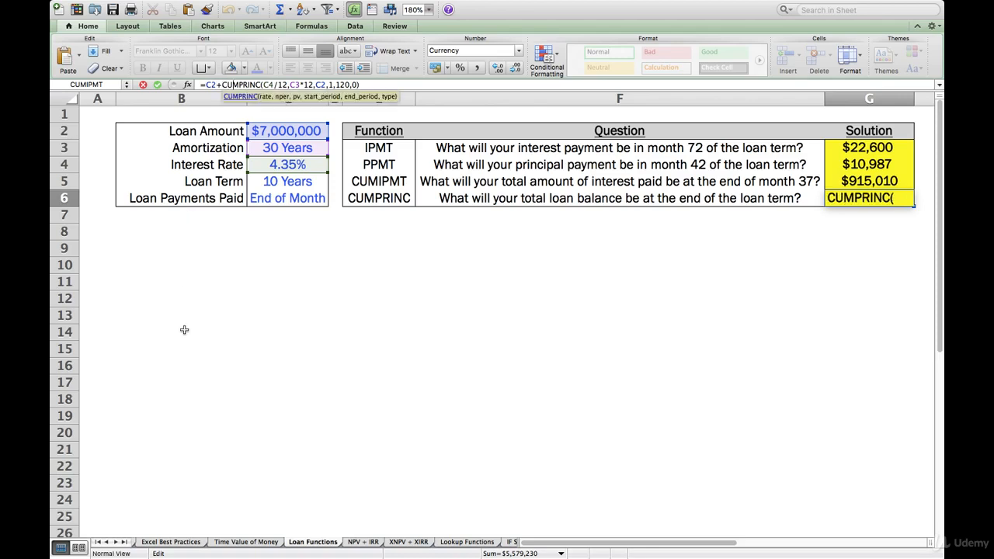
# Examine the rate, nper, pv and period arguments of the CUMPRINC function in the G6 formula.
pyautogui.press('Right')
pyautogui.press('Right')
pyautogui.press('Right')
pyautogui.press('Right')
pyautogui.press('Right')
pyautogui.press('Right')
pyautogui.press('Right')
pyautogui.press('Right')
pyautogui.press('Right')
pyautogui.press('Right')
pyautogui.press('Right')
pyautogui.press('Right')
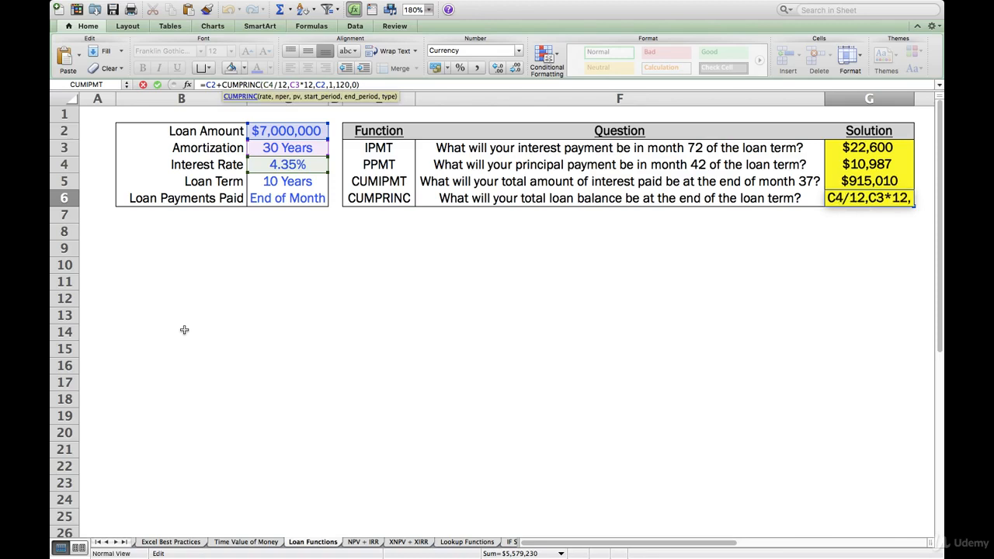
pyautogui.press('Left')
pyautogui.press('Left')
pyautogui.press('Left')
pyautogui.press('Left')
pyautogui.press('Left')
pyautogui.press('Left')
pyautogui.press('Left')
pyautogui.press('Left')
pyautogui.press('Left')
pyautogui.press('Left')
pyautogui.press('Left')
pyautogui.press('Left')
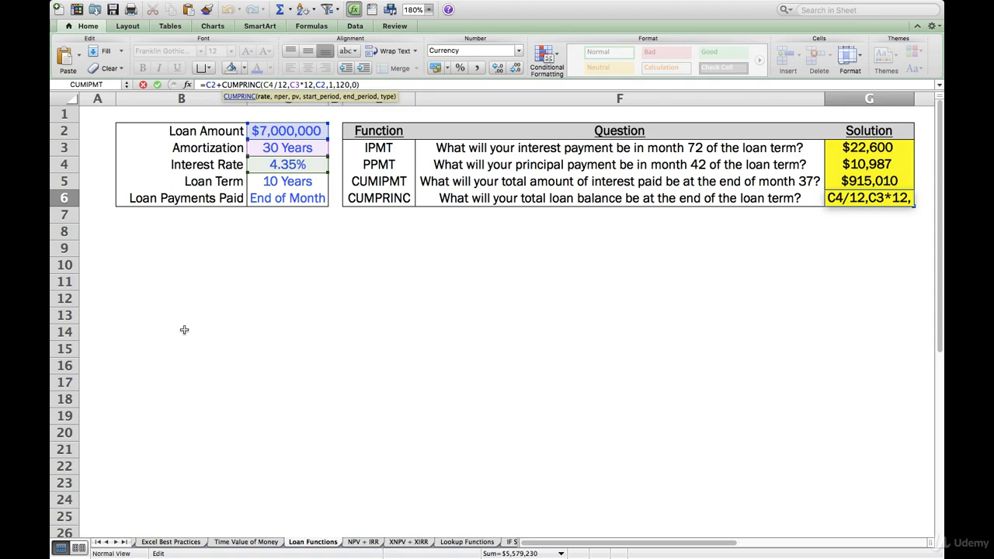
pyautogui.press('Right')
pyautogui.press('Right')
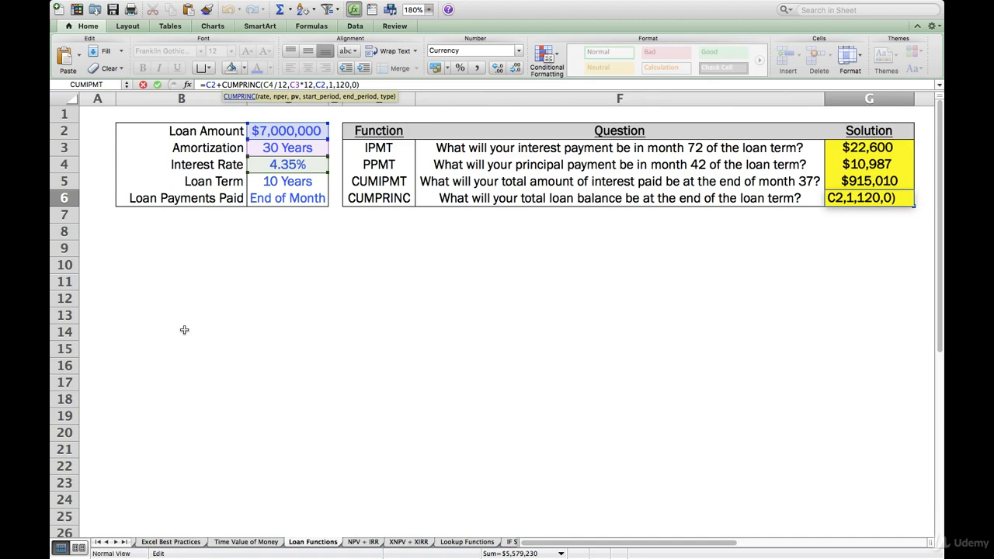
pyautogui.press('Right')
pyautogui.press('Right')
pyautogui.press('Right')
# Replace the CUMPRINC end period in G6 with C5*12 and show the result without decimals.
pyautogui.press('Right')
pyautogui.press('Right')
pyautogui.press('Left')
pyautogui.press('Right')
pyautogui.press('Right')
pyautogui.press('Right')
pyautogui.press('BackSpace')
pyautogui.press('BackSpace')
pyautogui.press('BackSpace')
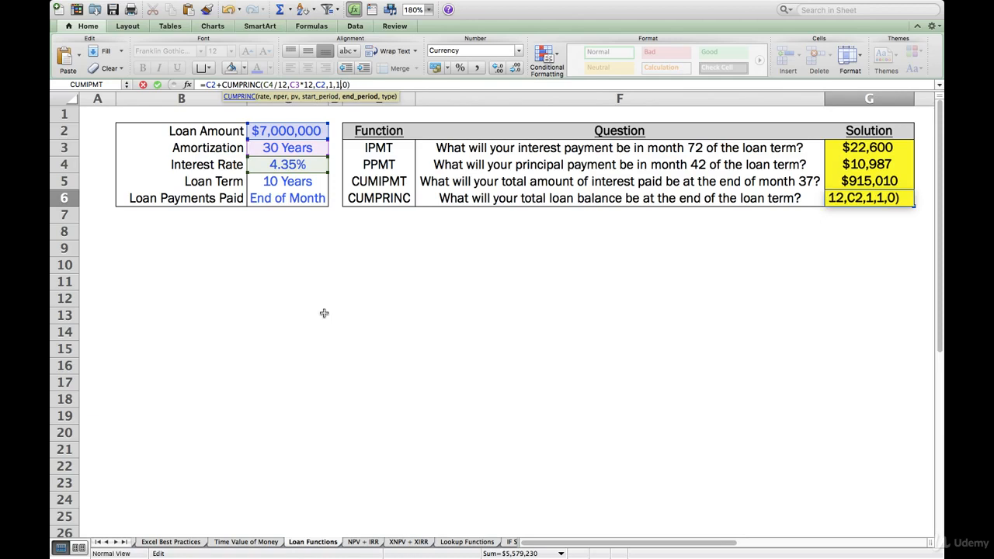
pyautogui.click(273, 182)
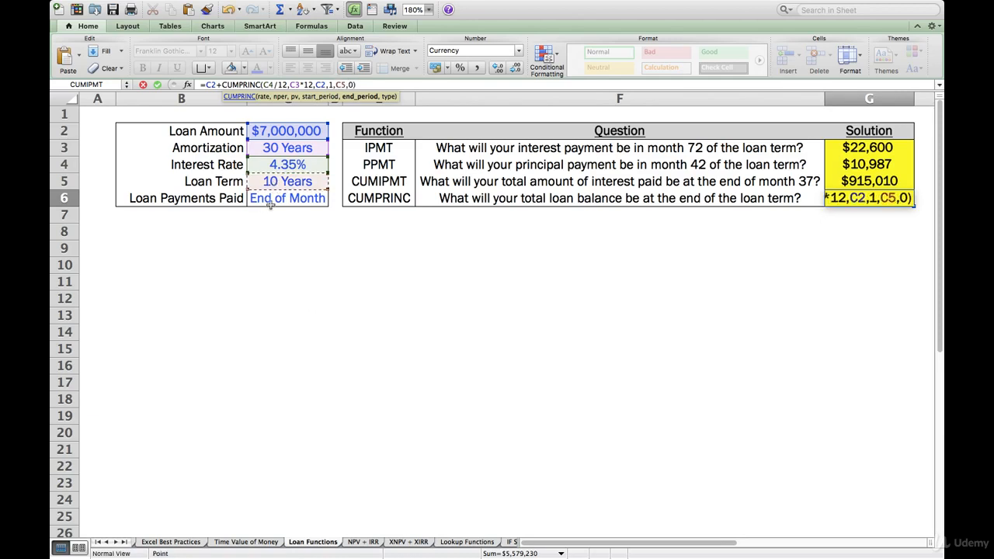
pyautogui.write('*12')
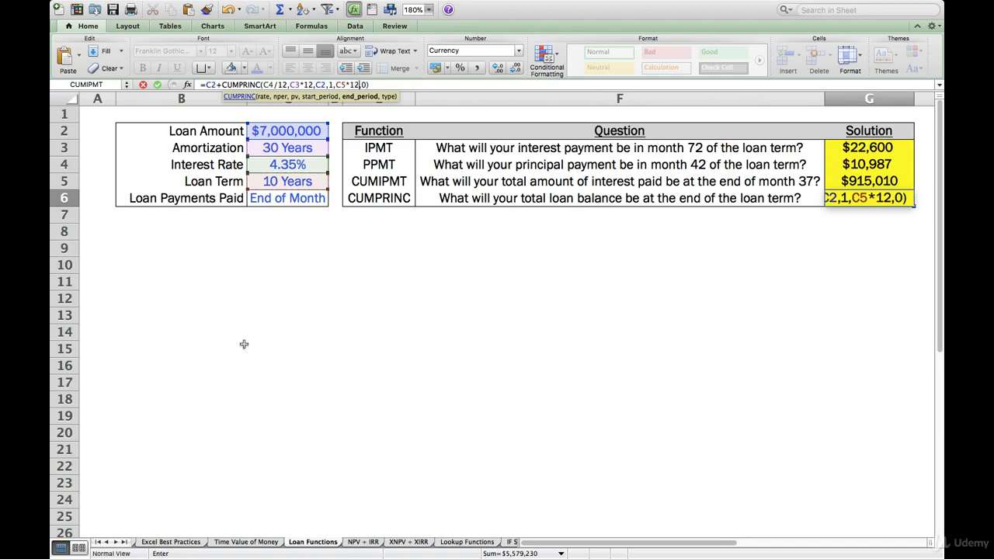
pyautogui.press('Return')
pyautogui.press('Up')
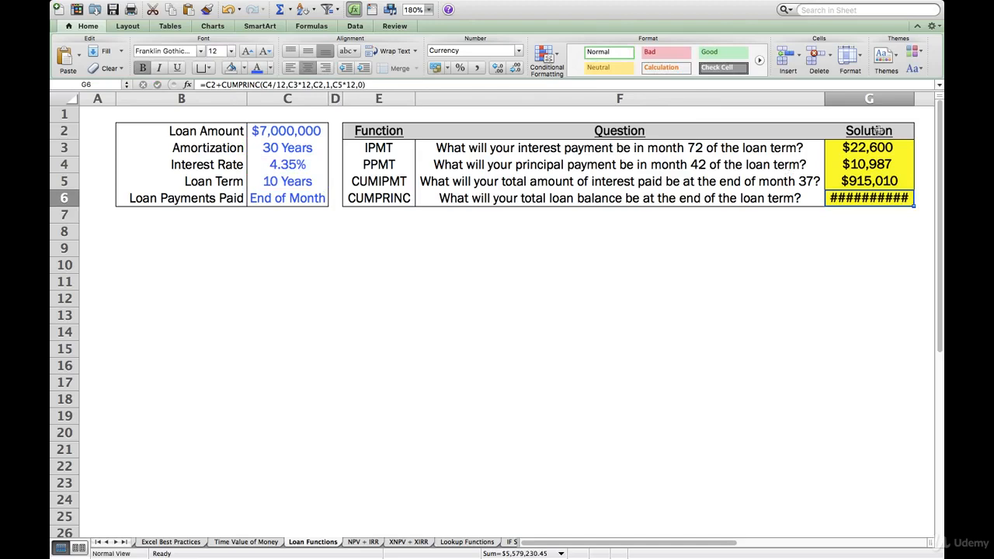
pyautogui.click(516, 68)
pyautogui.click(517, 69)
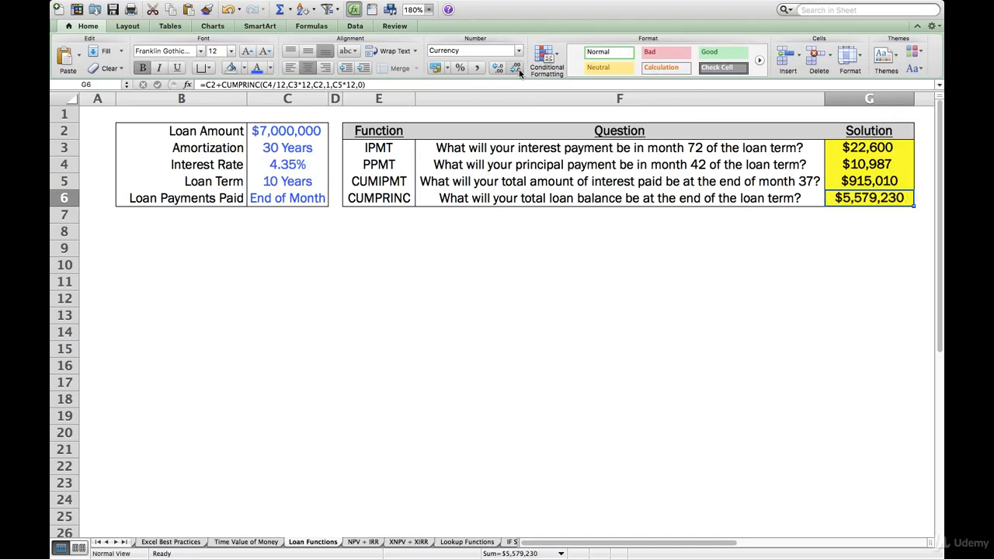
# Undo the decimal formatting and the C5*12 end-period change in G6.
pyautogui.press('super+z')
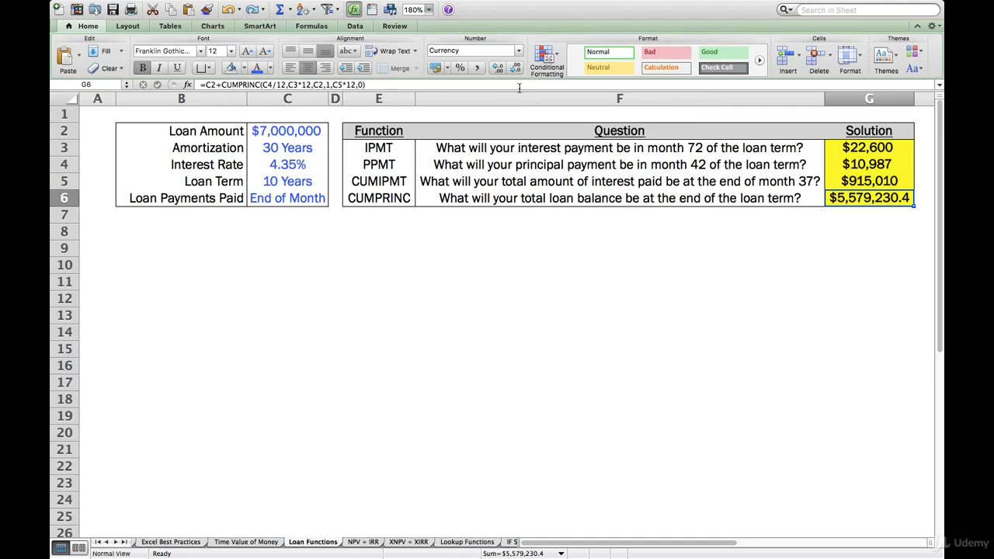
pyautogui.press('super+z')
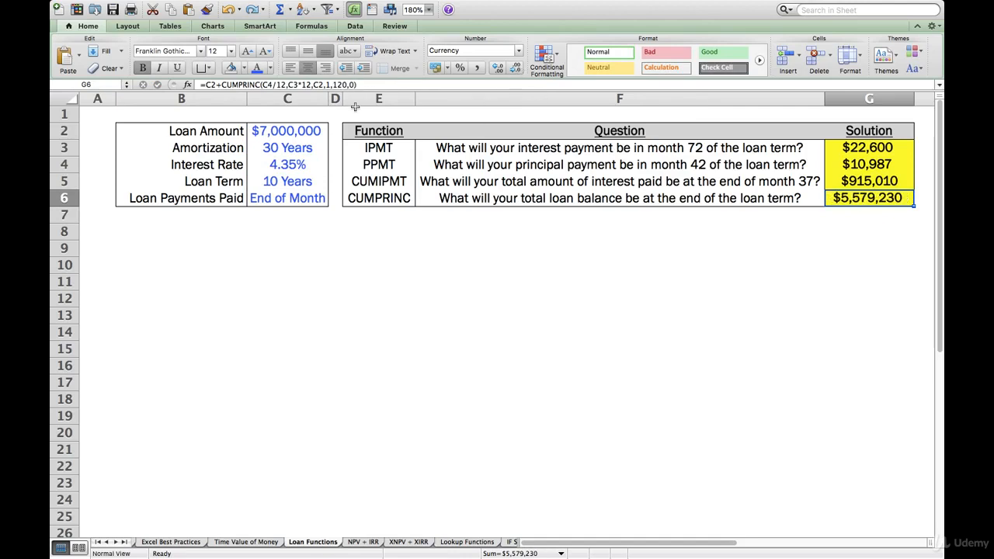
# Reopen the G6 formula and examine its CUMPRINC arguments and the leading loan amount reference C2.
pyautogui.click(337, 85)
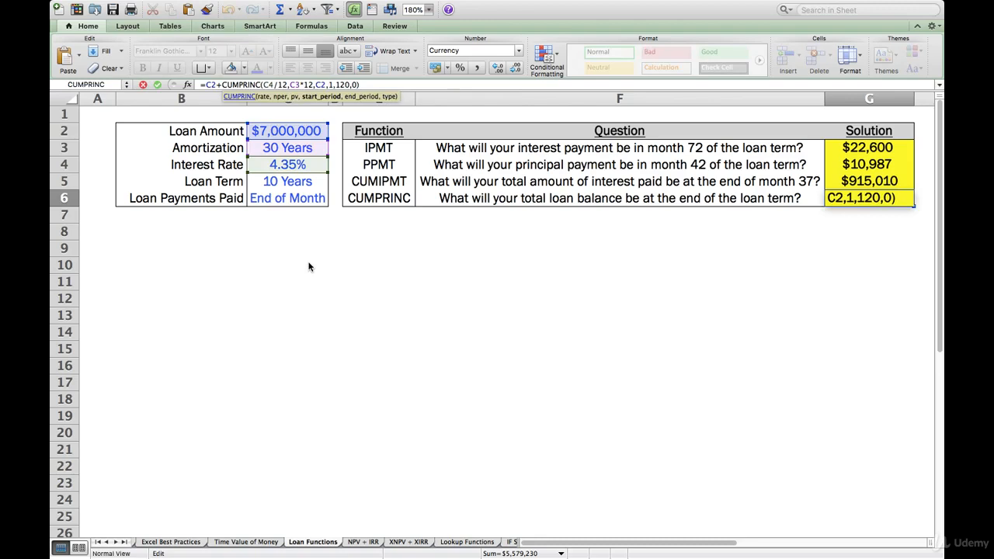
pyautogui.press('Right')
pyautogui.press('Right')
pyautogui.press('Left')
pyautogui.press('Left')
pyautogui.press('Left')
pyautogui.press('Left')
pyautogui.press('Left')
pyautogui.press('Left')
pyautogui.press('Left')
pyautogui.press('Left')
pyautogui.press('Left')
pyautogui.press('Left')
pyautogui.press('Left')
pyautogui.press('Left')
pyautogui.press('Left')
pyautogui.press('Left')
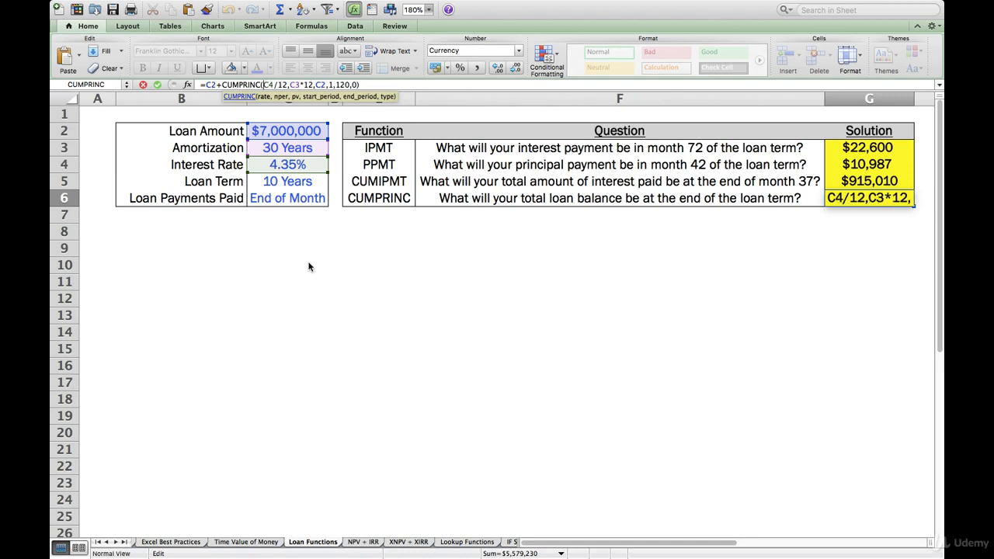
pyautogui.press('Left')
pyautogui.press('Left')
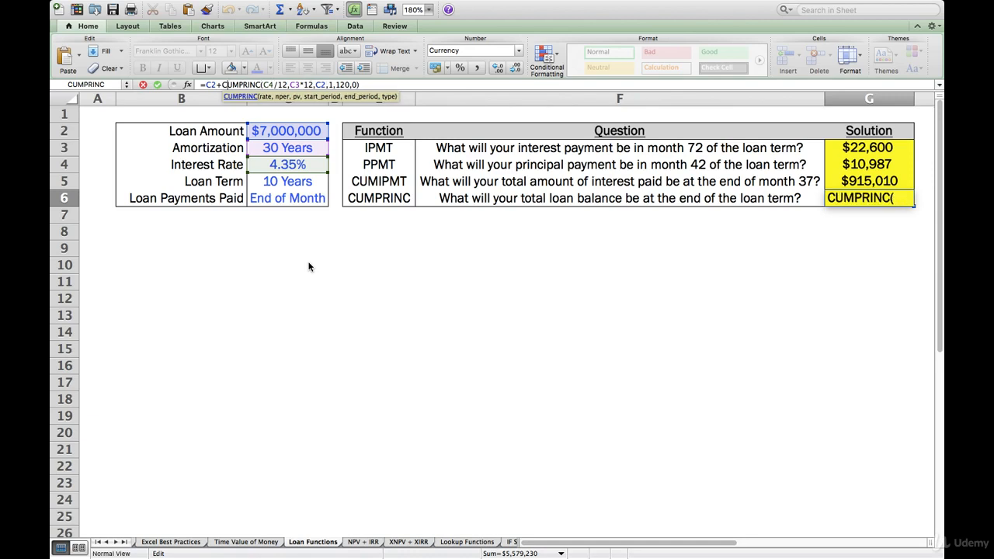
pyautogui.press('Left')
pyautogui.press('Left')
pyautogui.press('Left')
pyautogui.press('Left')
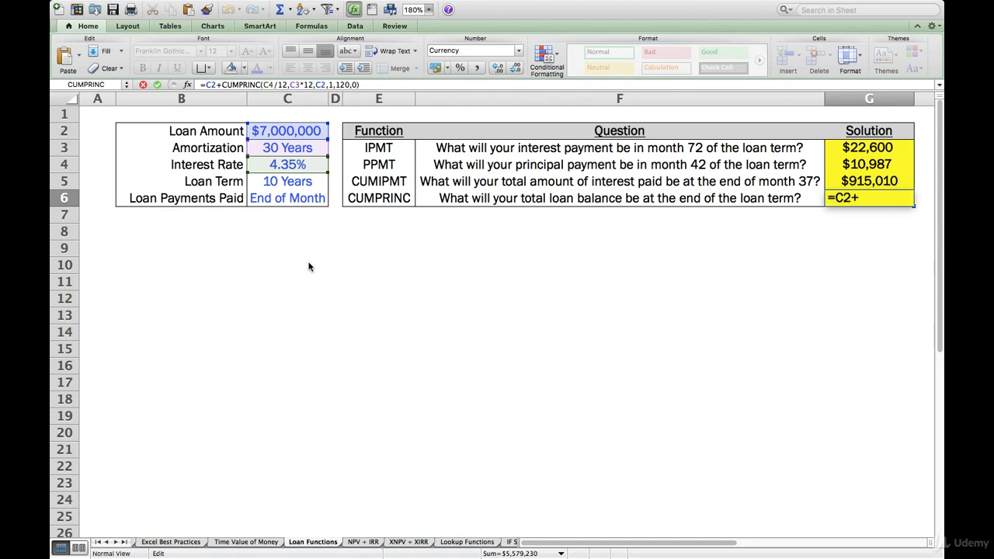
pyautogui.press('Right')
pyautogui.press('Right')
pyautogui.press('Right')
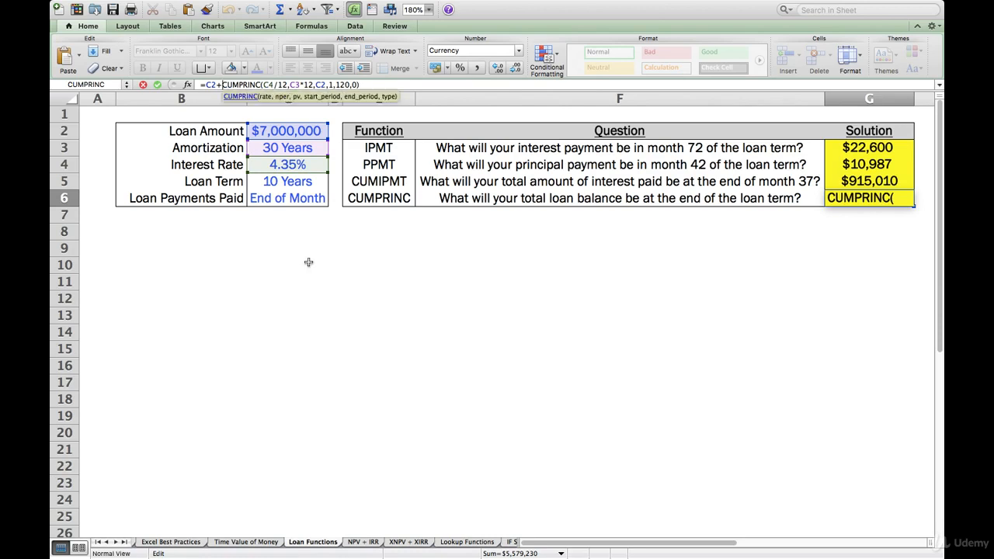
# Highlight the whole CUMPRINC(C4/12,C3*12,C2,1,120,0) portion of the G6 formula.
pyautogui.hotkey('shift', 'Right')
pyautogui.hotkey('shift', 'Right')
pyautogui.hotkey('shift', 'Right')
pyautogui.hotkey('shift', 'Right')
pyautogui.hotkey('shift', 'Right')
pyautogui.hotkey('shift', 'Right')
pyautogui.hotkey('shift', 'Right')
pyautogui.hotkey('shift', 'Right')
pyautogui.hotkey('shift', 'Right')
pyautogui.hotkey('shift', 'Right')
pyautogui.hotkey('shift', 'Right')
pyautogui.hotkey('shift', 'Right')
pyautogui.hotkey('shift', 'Right')
pyautogui.hotkey('shift', 'Right')
pyautogui.hotkey('shift', 'Right')
pyautogui.hotkey('shift', 'Right')
pyautogui.hotkey('shift', 'Right')
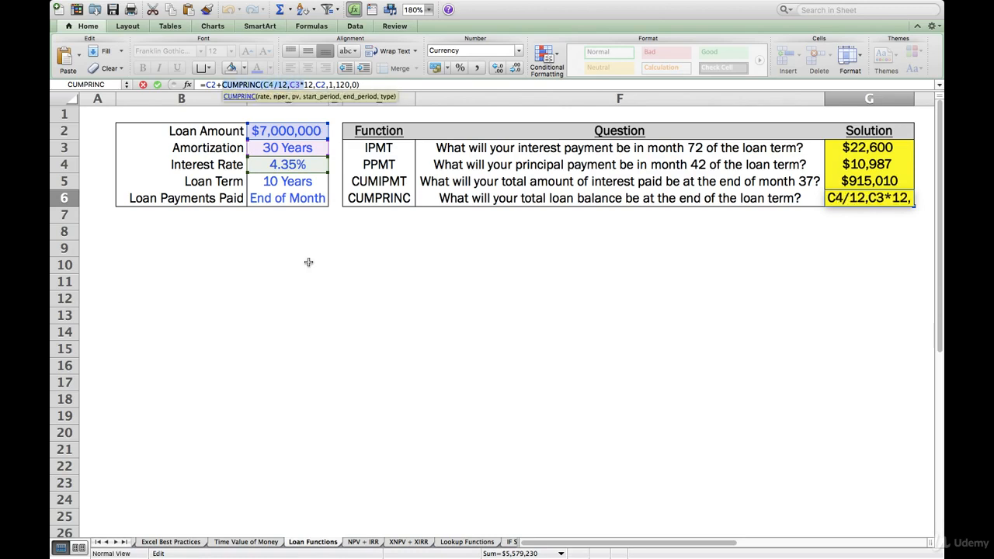
pyautogui.hotkey('shift', 'Right')
pyautogui.hotkey('shift', 'Right')
pyautogui.hotkey('shift', 'Right')
pyautogui.hotkey('shift', 'Right')
pyautogui.hotkey('shift', 'Right')
pyautogui.hotkey('shift', 'Right')
pyautogui.hotkey('shift', 'Right')
pyautogui.hotkey('shift', 'Right')
pyautogui.hotkey('shift', 'Right')
pyautogui.hotkey('shift', 'Right')
pyautogui.hotkey('shift', 'Right')
pyautogui.hotkey('shift', 'Down')
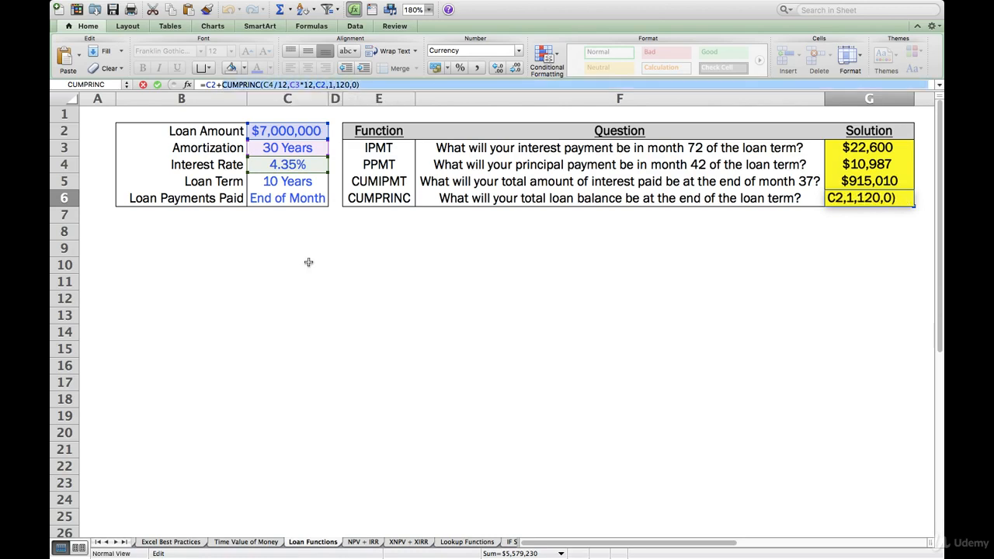
# Trace the G6 formula from its final CUMPRINC arguments back to the added C2 reference.
pyautogui.press('Right')
pyautogui.press('Left')
pyautogui.press('Left')
pyautogui.press('Left')
pyautogui.press('Left')
pyautogui.press('Left')
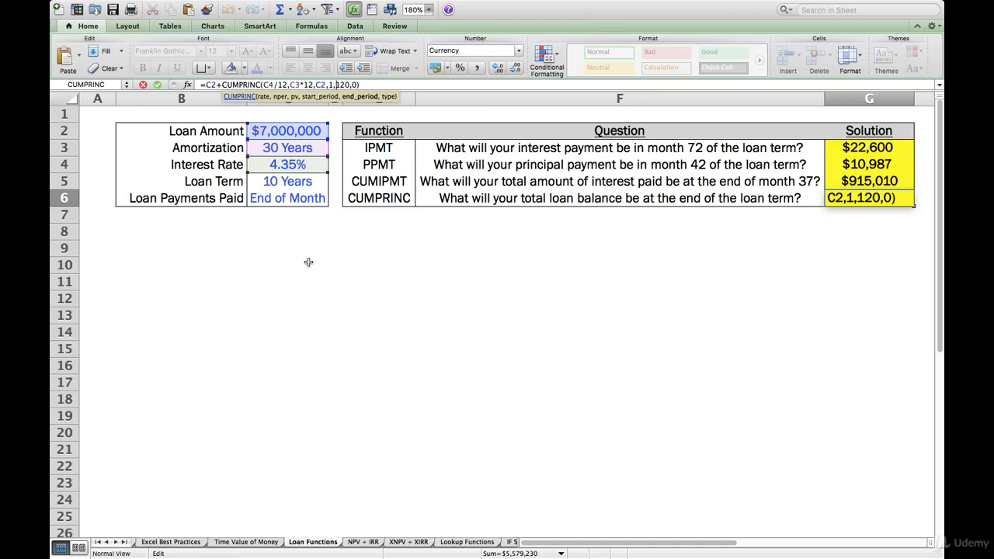
pyautogui.press('Left')
pyautogui.press('Left')
pyautogui.press('Left')
pyautogui.press('Left')
pyautogui.press('Left')
pyautogui.press('Left')
pyautogui.press('Left')
pyautogui.press('Left')
pyautogui.press('Left')
pyautogui.press('Left')
pyautogui.press('Left')
pyautogui.press('Left')
pyautogui.press('Left')
pyautogui.press('Left')
pyautogui.press('Left')
pyautogui.press('Left')
pyautogui.press('Left')
pyautogui.press('Left')
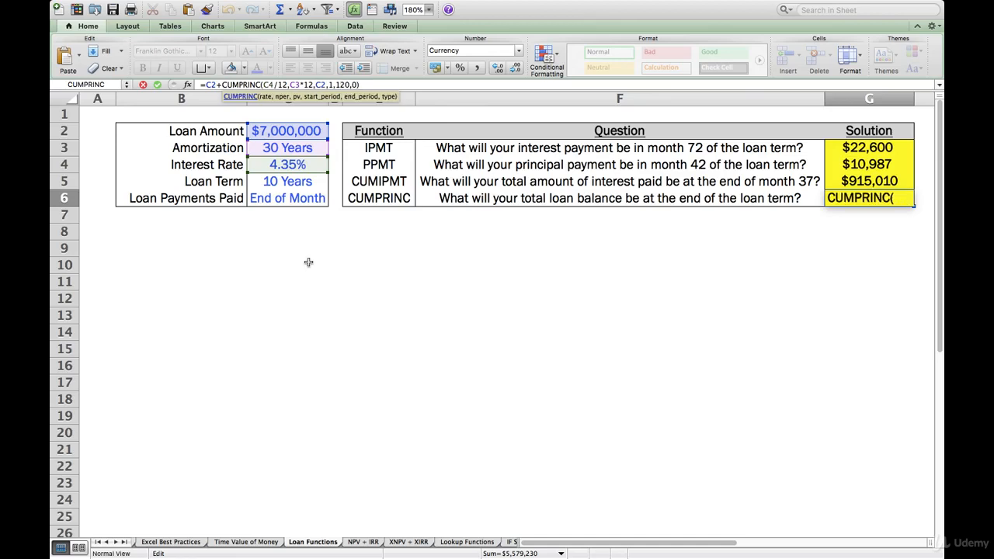
pyautogui.press('Left')
pyautogui.press('Left')
pyautogui.press('Left')
pyautogui.press('Left')
pyautogui.press('Left')
pyautogui.press('Left')
pyautogui.press('Right')
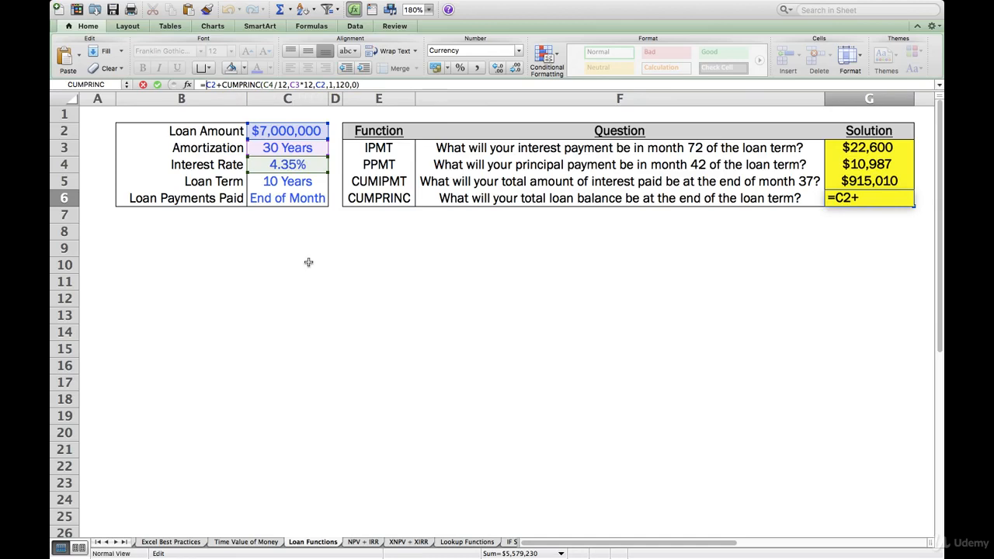
# Commit the G6 formula and format its loan balance as currency with no decimals.
pyautogui.press('Return')
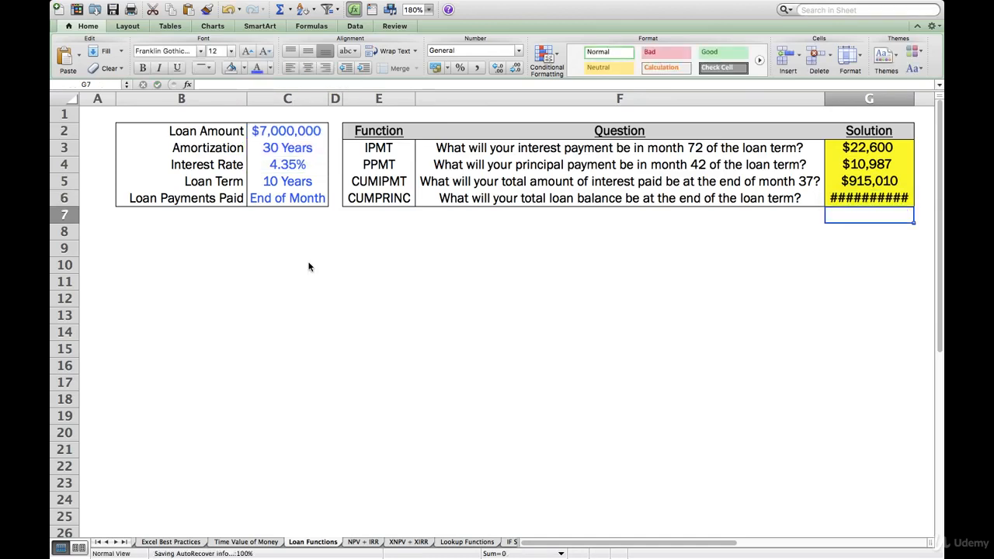
pyautogui.click(516, 66)
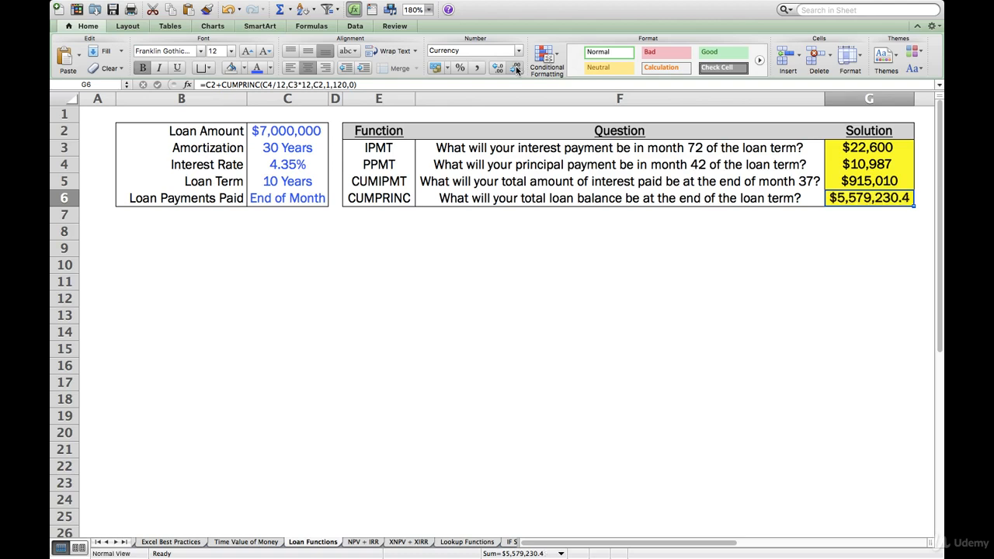
pyautogui.click(516, 66)
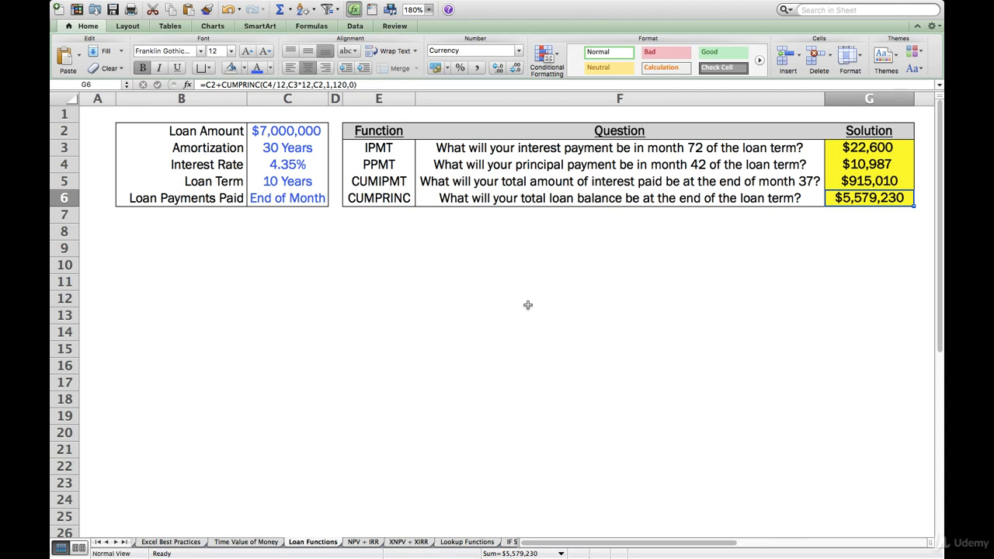
# Compare the loan term in C5 with the amortization period in C3.
pyautogui.click(386, 183)
pyautogui.press('Left')
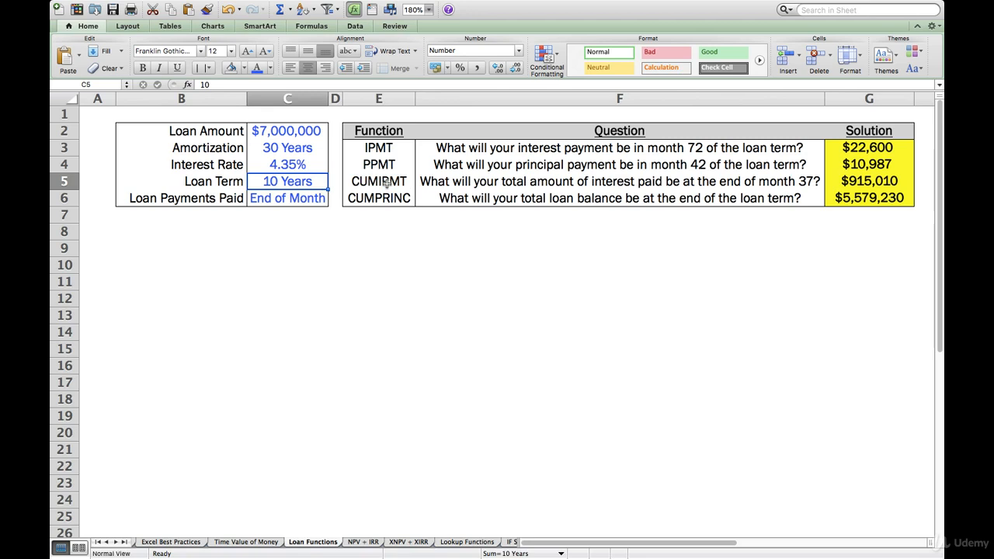
pyautogui.press('Up')
pyautogui.press('Up')
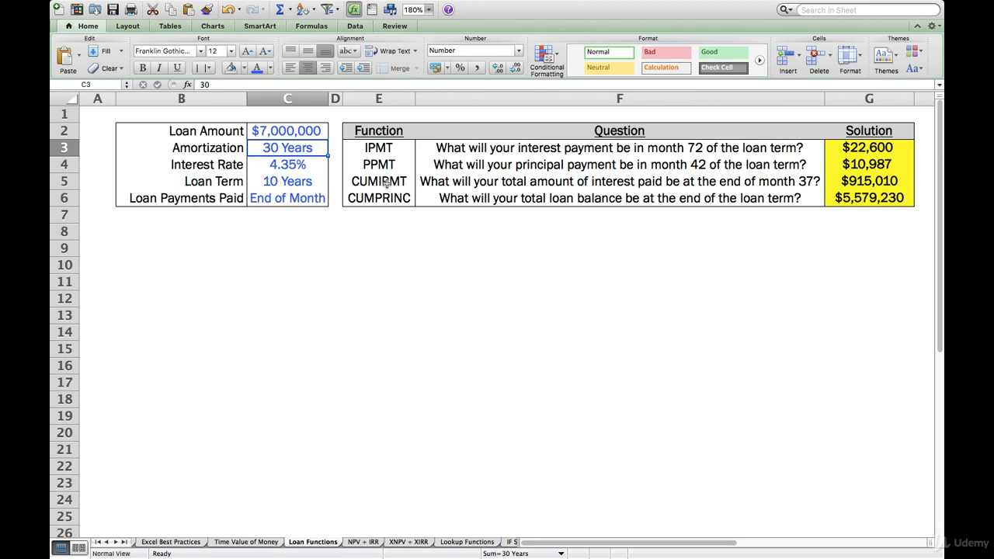
# Look over row 6 again, from the loan payment timing to the CUMPRINC question and solution.
pyautogui.press('Down')
pyautogui.press('Down')
pyautogui.press('Down')
pyautogui.press('Right')
pyautogui.press('Right')
pyautogui.press('Right')
pyautogui.press('Right')
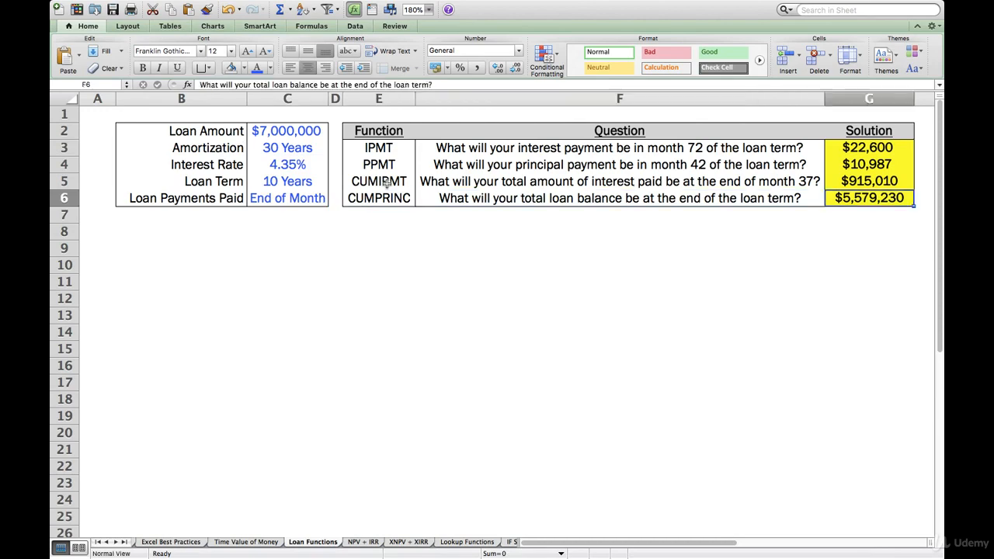
pyautogui.press('Right')
pyautogui.press('Left')
pyautogui.press('Left')
pyautogui.press('Left')
pyautogui.press('Left')
pyautogui.press('Left')
pyautogui.press('Left')
pyautogui.press('Left')
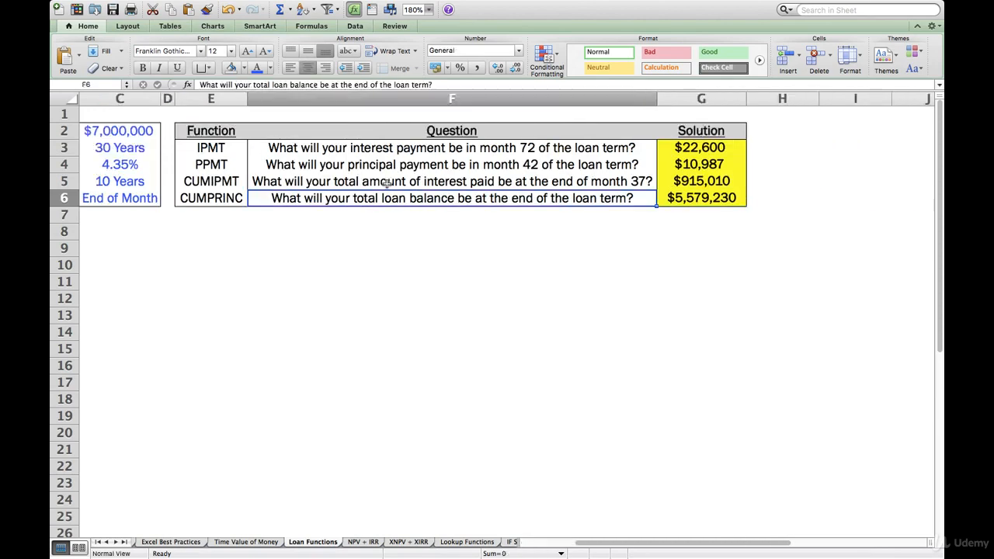